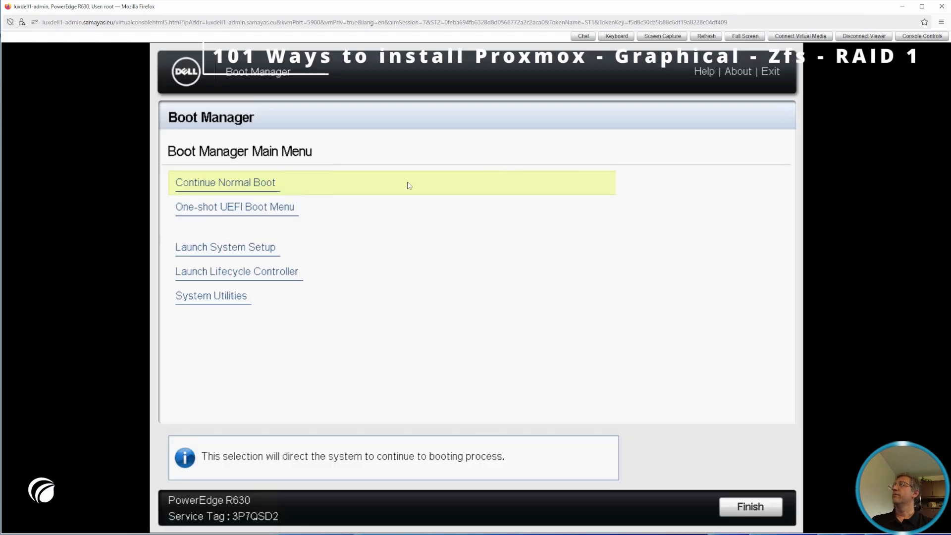
In the one-shot UEFI boot menu, delete all existing Linux Boot Manager boot options and commit the changes
click(274, 205)
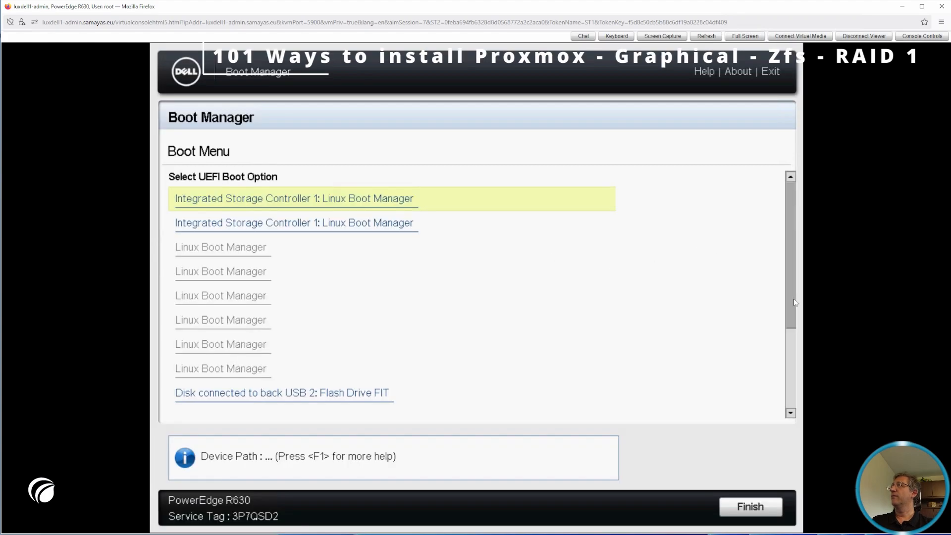
drag(794, 301, 793, 368)
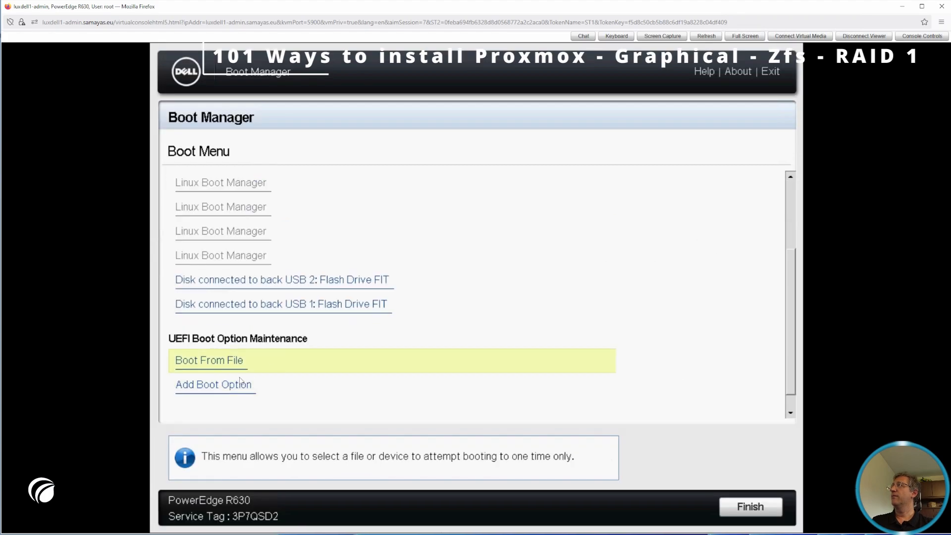
click(790, 413)
click(218, 385)
click(185, 178)
click(186, 193)
click(185, 209)
click(185, 224)
click(185, 240)
click(185, 255)
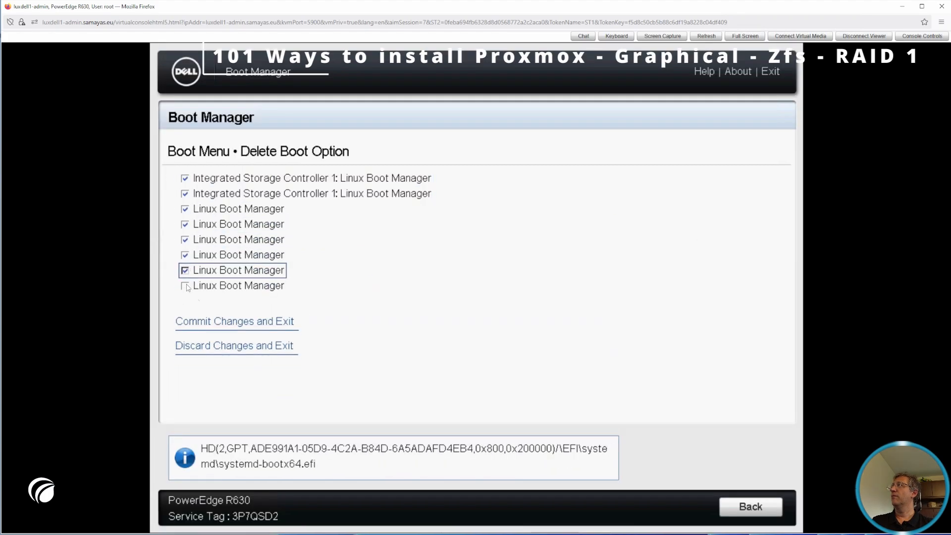
click(258, 323)
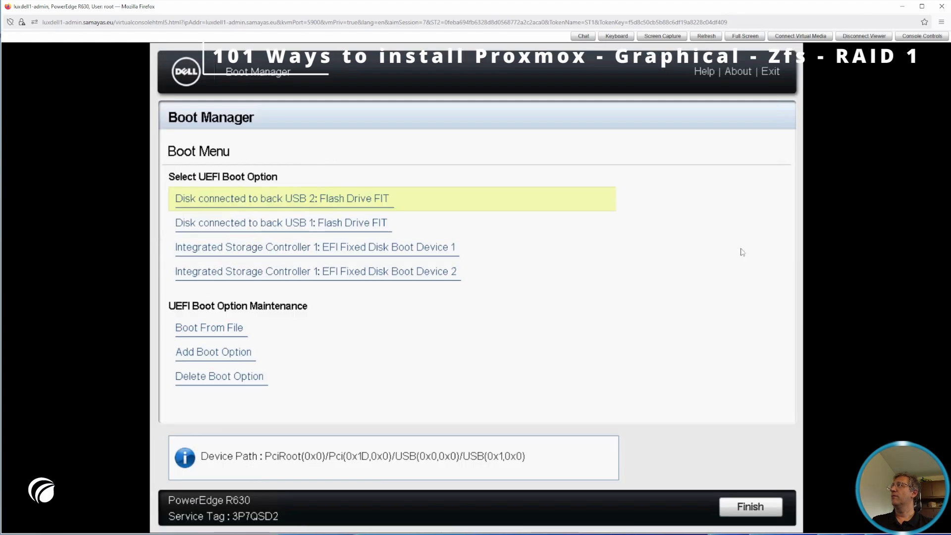
Boot the flash drive on back USB 2 into the graphical Proxmox VE installer and accept the EULA
click(337, 203)
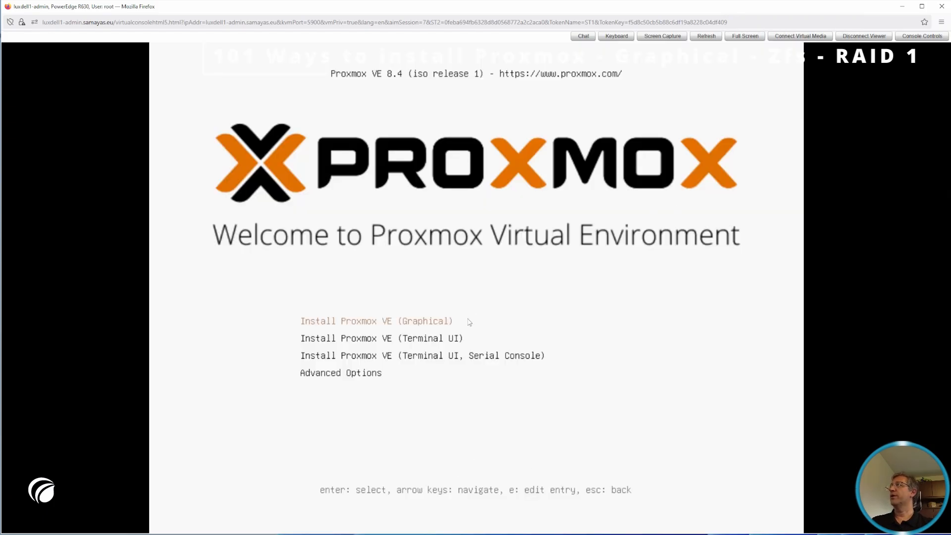
key(Return)
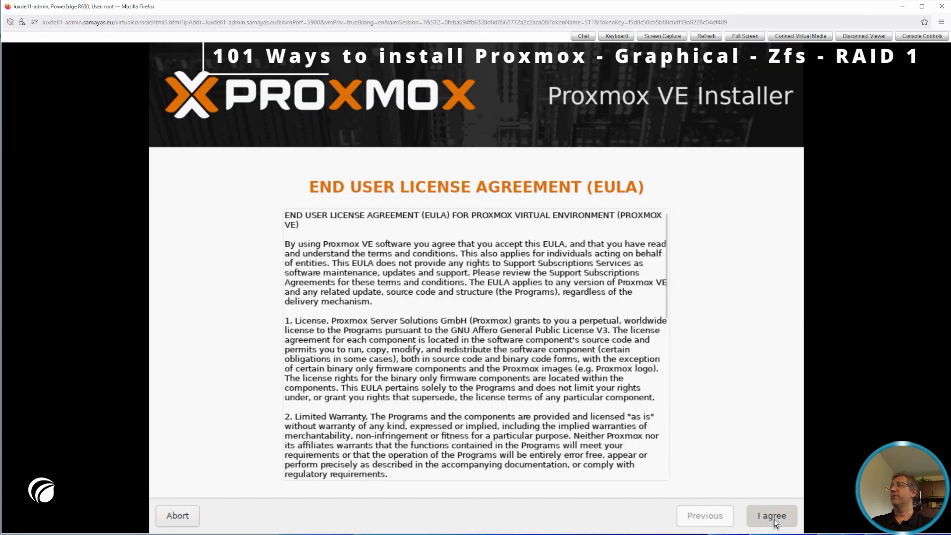
click(774, 517)
Set the installation target's filesystem to zfs (RAID1) on /dev/sda and /dev/sdb, keeping the default advanced options
click(608, 481)
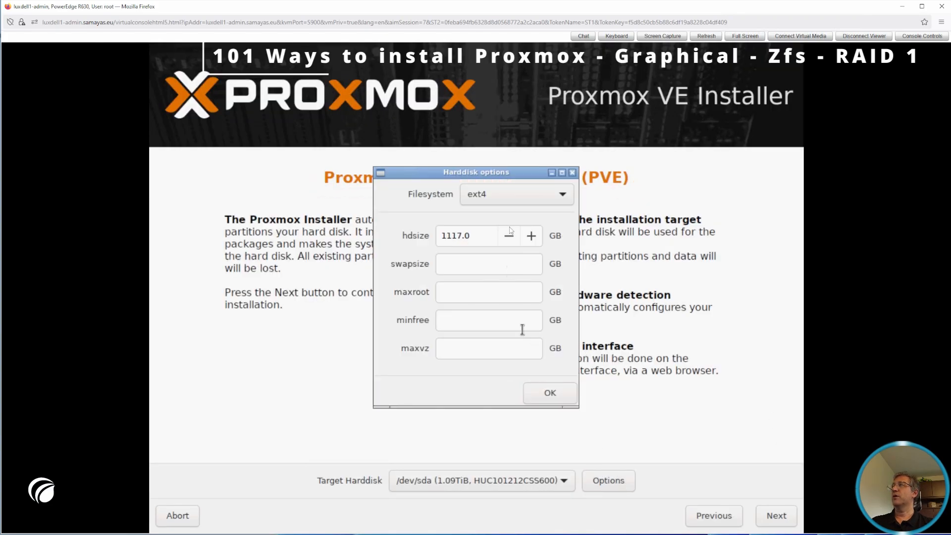
click(507, 199)
click(510, 251)
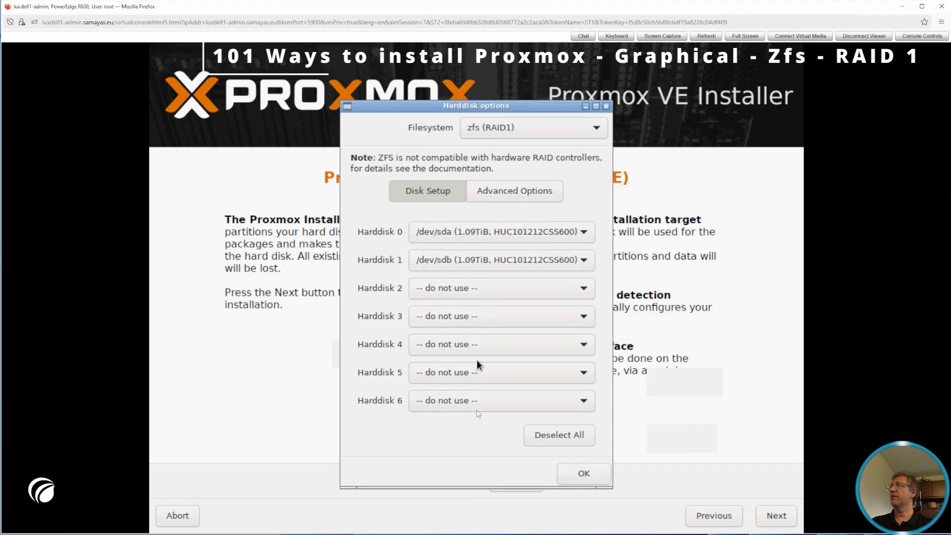
click(504, 192)
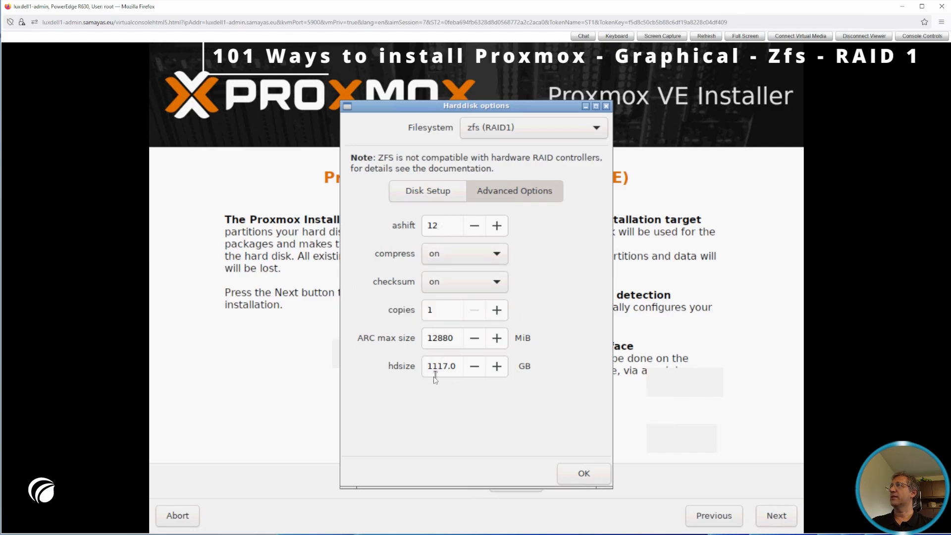
click(575, 473)
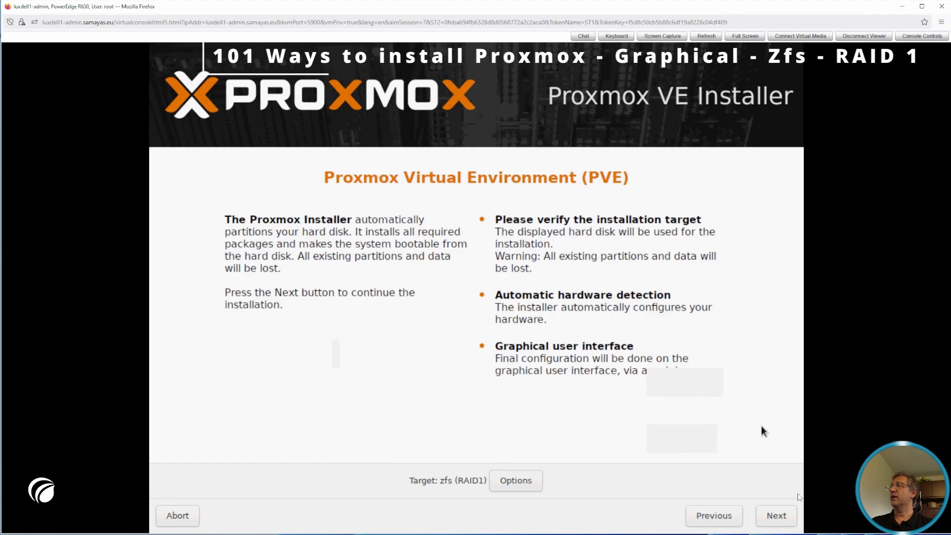
click(787, 518)
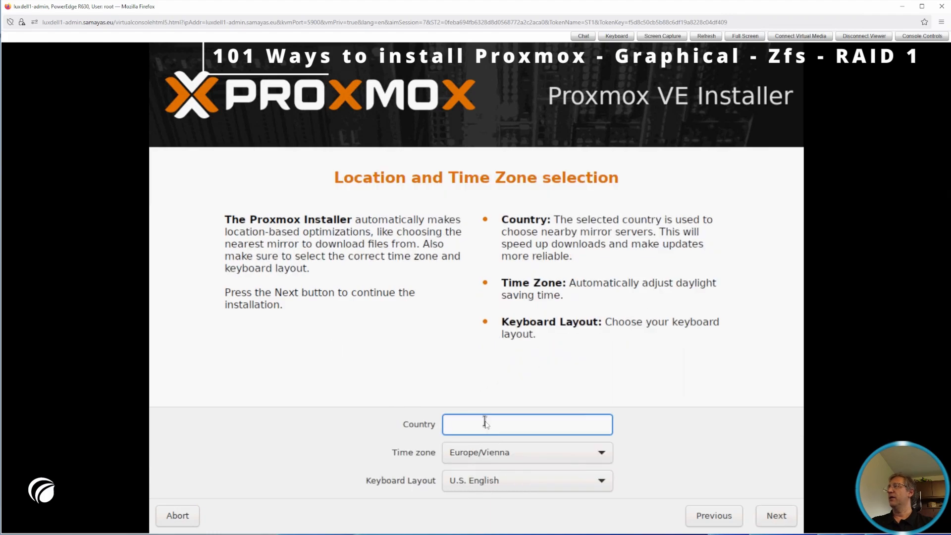
Set the country to Luxembourg and the keyboard layout to Dutch, and continue to the administrator settings
text(Luxembourg)
key(Return)
click(499, 479)
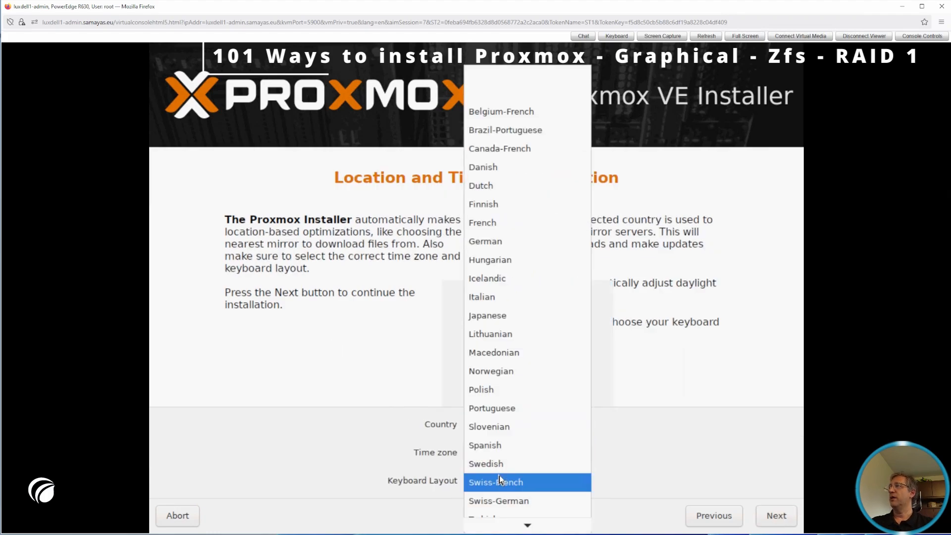
click(497, 166)
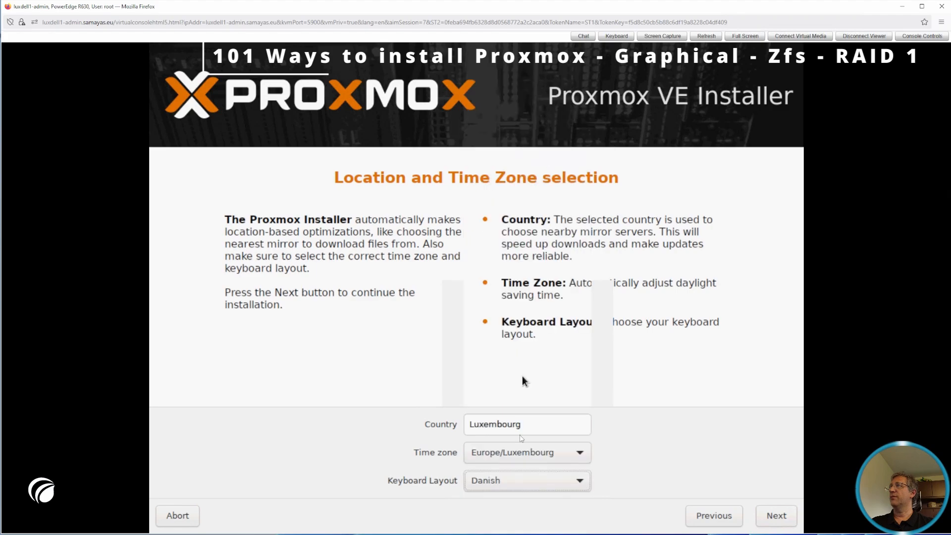
click(517, 482)
click(507, 502)
click(773, 516)
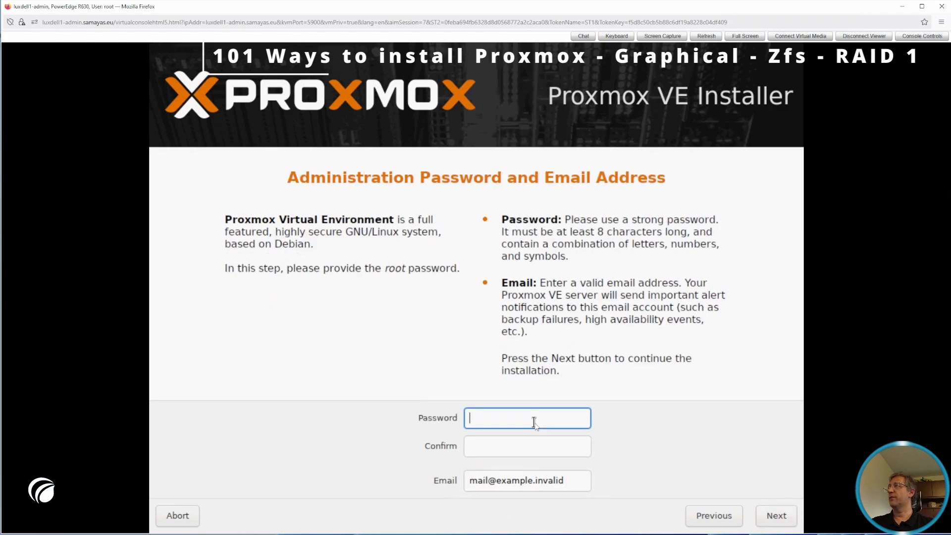
Enter the root password and repeat it in the confirmation field
text(pa●●●●●●)
key(Tab)
text(●●●●●●●●)
key(Tab)
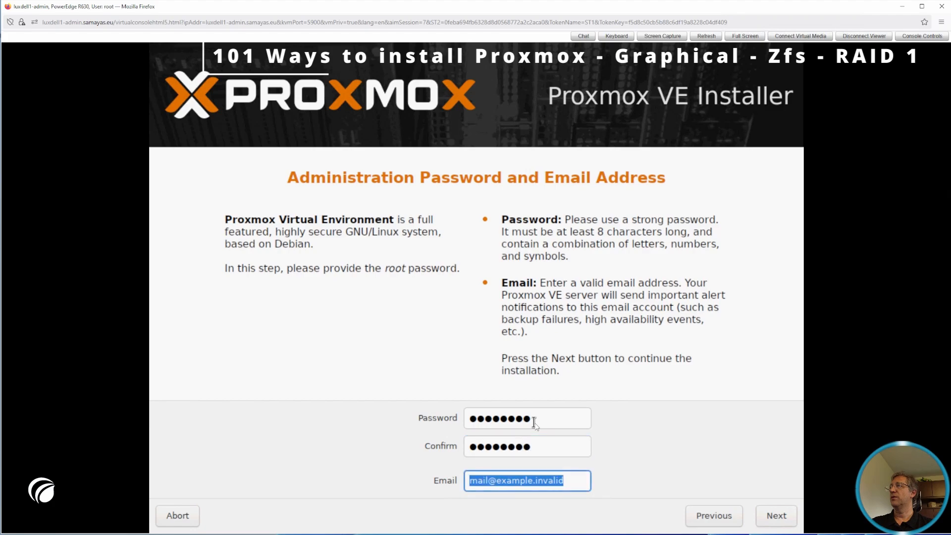
Replace the placeholder email with the administrator's email address and continue to the network configuration
key(End)
key(shift+Left)
key(shift+Left)
key(shift+Left)
key(shift+Left)
key(shift+Left)
key(shift+Left)
key(shift+Left)
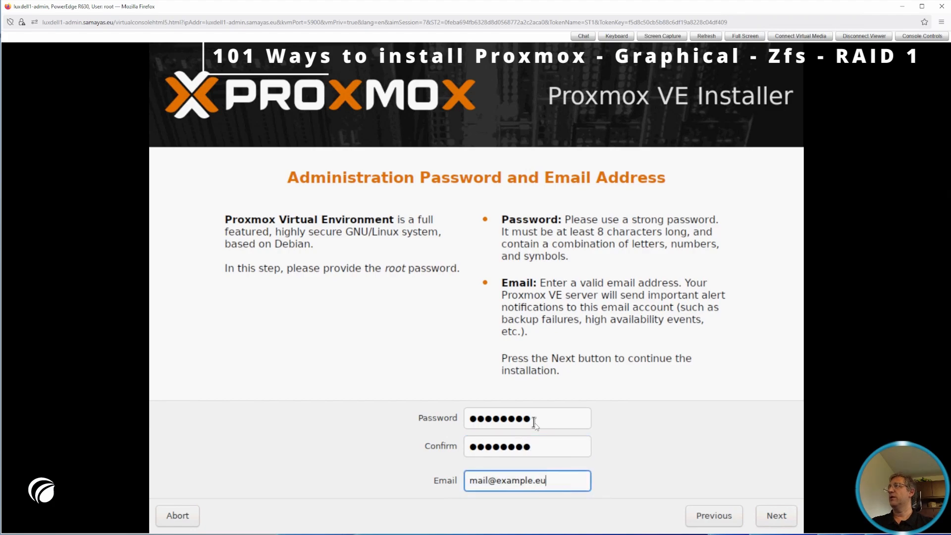
key(Left)
key(Left)
key(Left)
key(shift+Left)
key(shift+Left)
key(shift+Left)
key(shift+Left)
key(shift+Left)
key(shift+Left)
key(shift+Left)
key(Home)
key(shift+Right)
key(shift+Right)
key(shift+Right)
key(shift+Right)
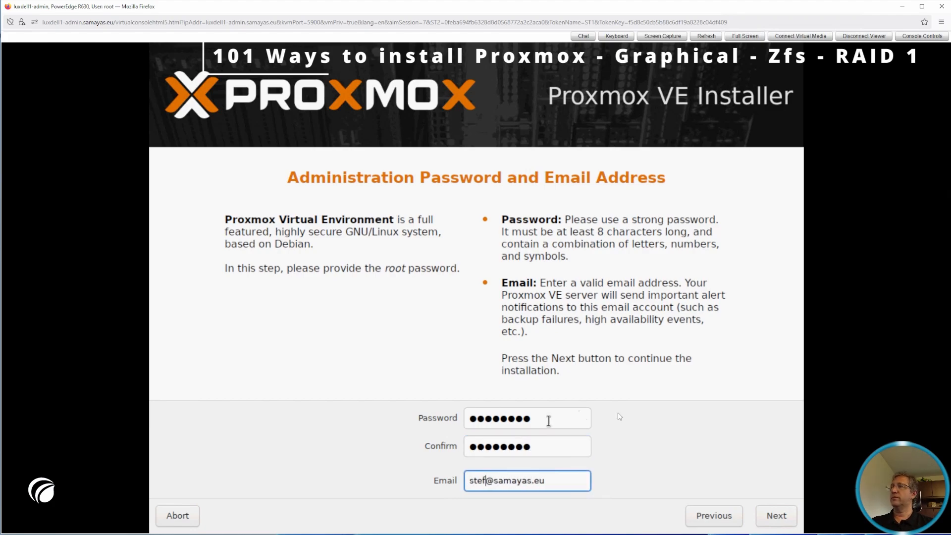
click(776, 516)
Choose eno4 as the management interface and set the hostname (FQDN) to pve.samayas.eu
click(584, 371)
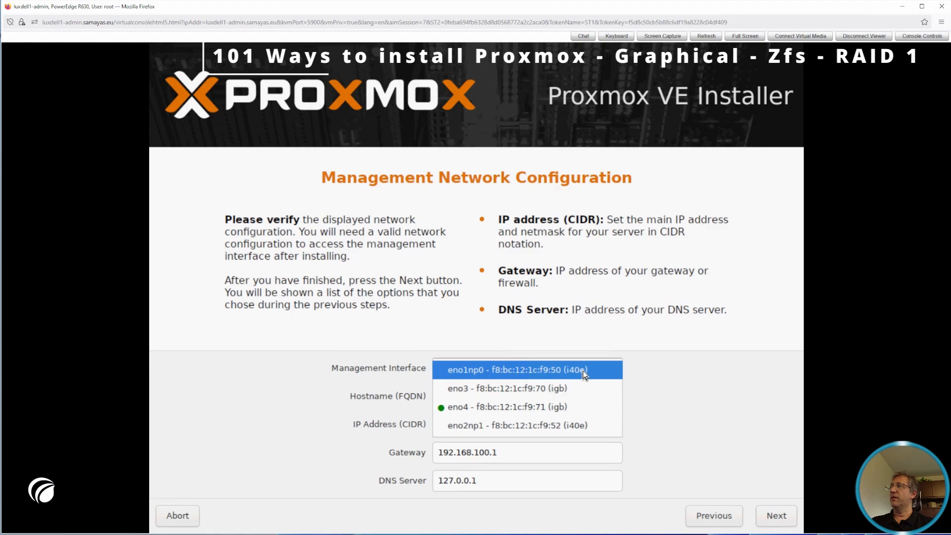
click(555, 407)
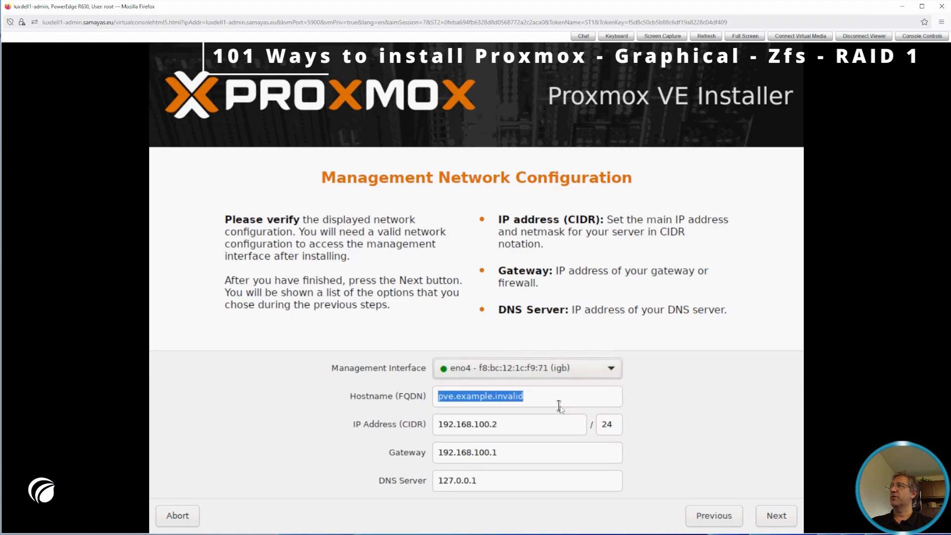
click(473, 399)
key(Left)
key(Left)
key(Left)
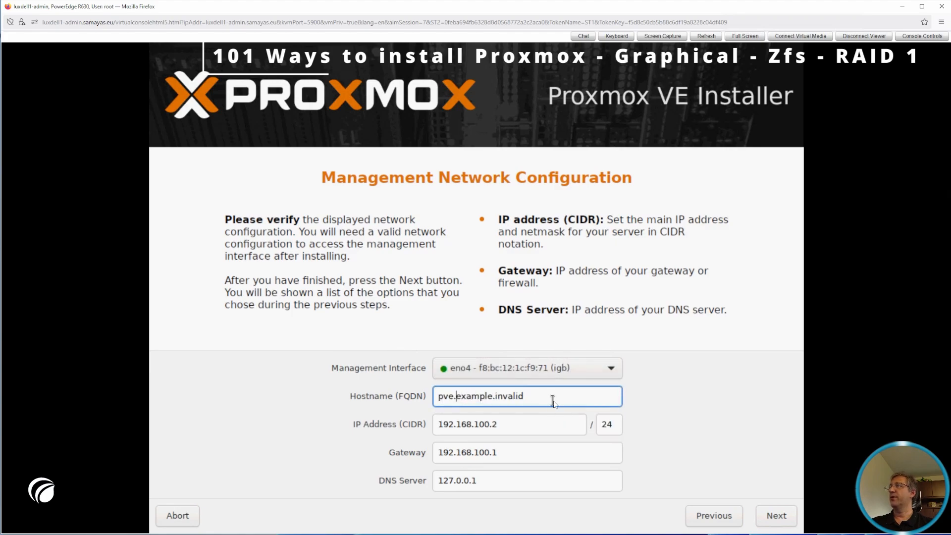
key(shift+Right)
key(shift+Right)
key(shift+Right)
key(shift+Right)
key(shift+Right)
key(shift+Right)
key(shift+Right)
key(shift+Right)
text(samayas.)
key(shift+Right)
key(shift+Right)
key(shift+Right)
key(shift+Right)
key(shift+Right)
key(shift+Right)
key(shift+Right)
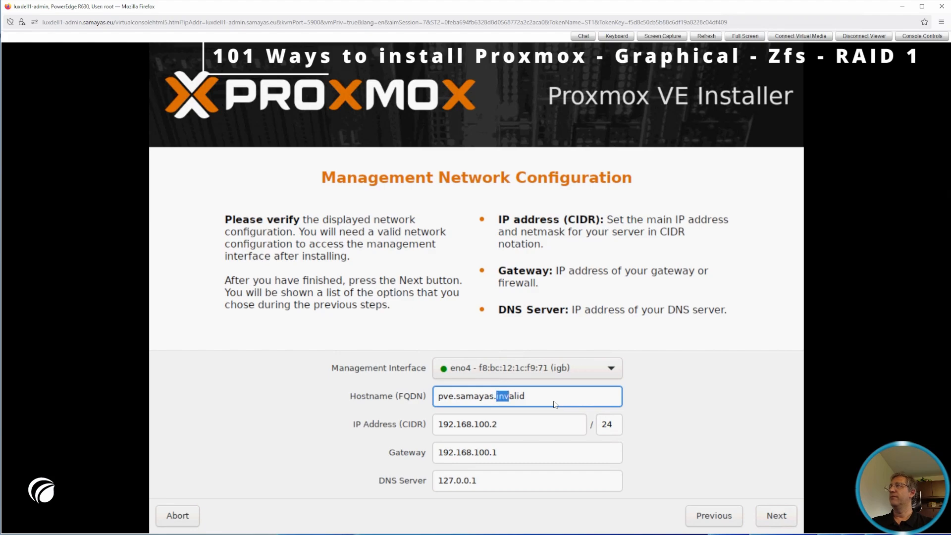
text(eu)
Set the management IP address to 192.168.194.180
key(Tab)
key(Right)
key(Left)
key(Left)
Set the gateway address to 192.168.194.254
key(Left)
key(Left)
key(Left)
key(shift+Right)
key(shift+Right)
key(shift+Right)
key(shift+Right)
key(shift+Right)
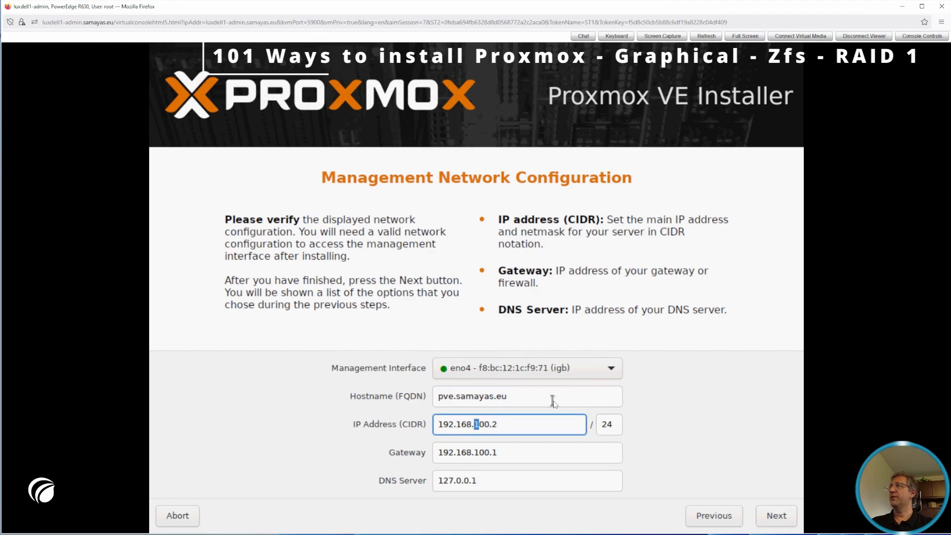
text(194.180)
key(Tab)
Set the DNS server to 192.168.194.254 and start the installation from the summary
key(Tab)
key(Right)
key(Left)
key(Left)
key(Left)
key(Left)
key(Left)
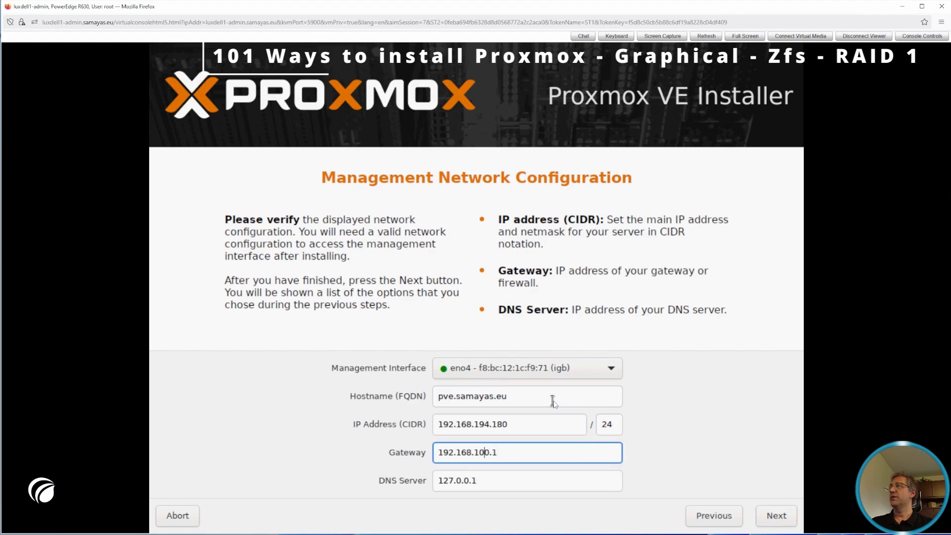
key(shift+Right)
key(shift+Right)
key(shift+Right)
key(shift+Right)
text(194.)
key(shift+Right)
text(254)
key(Tab)
key(Right)
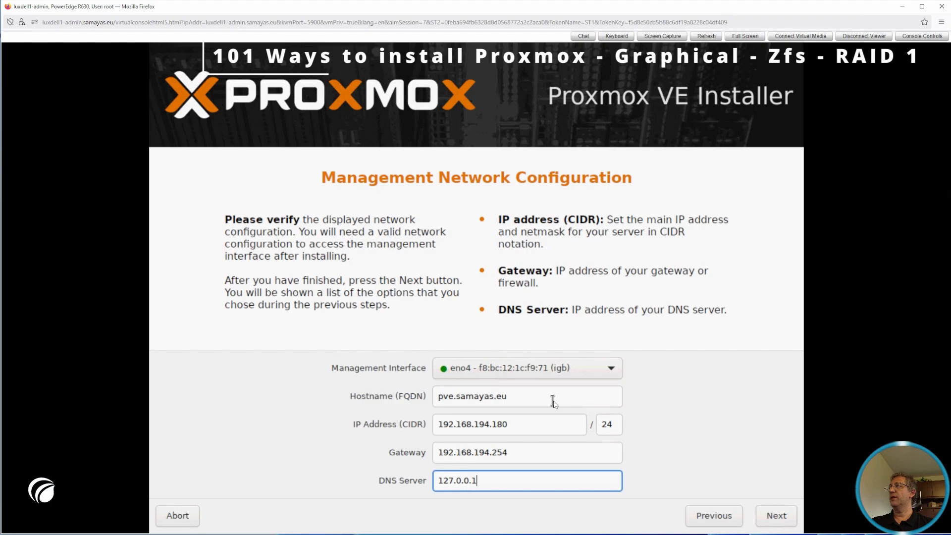
key(shift+Left)
key(Left)
key(Left)
key(Left)
key(Left)
key(Left)
key(Left)
key(Left)
key(Left)
key(Left)
key(shift+Right)
key(shift+Right)
key(shift+Right)
key(shift+Right)
key(shift+Right)
key(shift+Right)
key(shift+Right)
key(shift+Right)
key(shift+Right)
text(192.168.194.254)
click(769, 516)
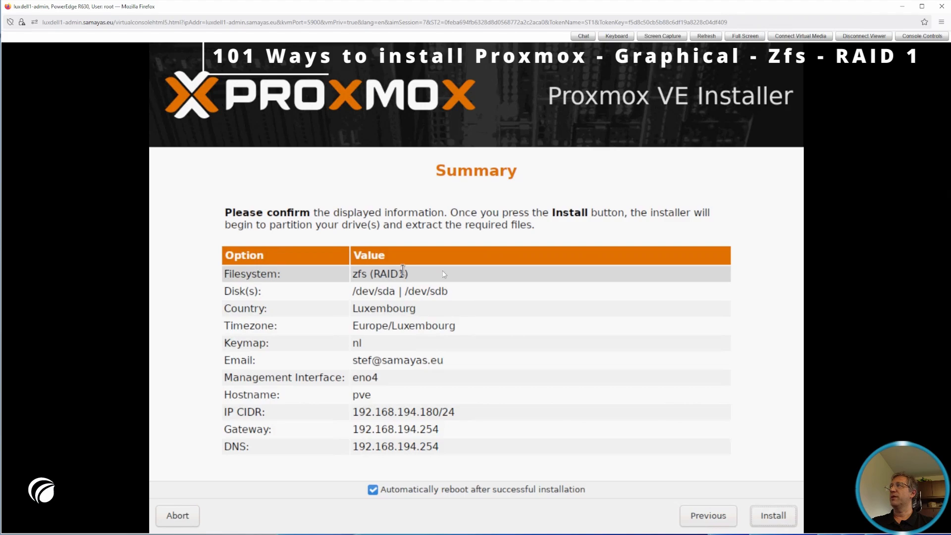
click(786, 517)
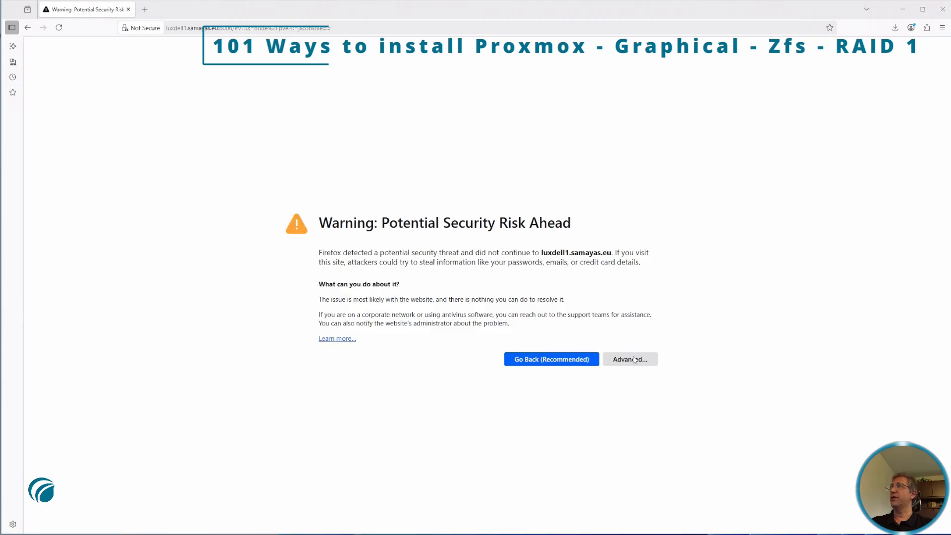
Accept the certificate risk for the Proxmox web interface in the browser and log in as root with the account password
click(635, 359)
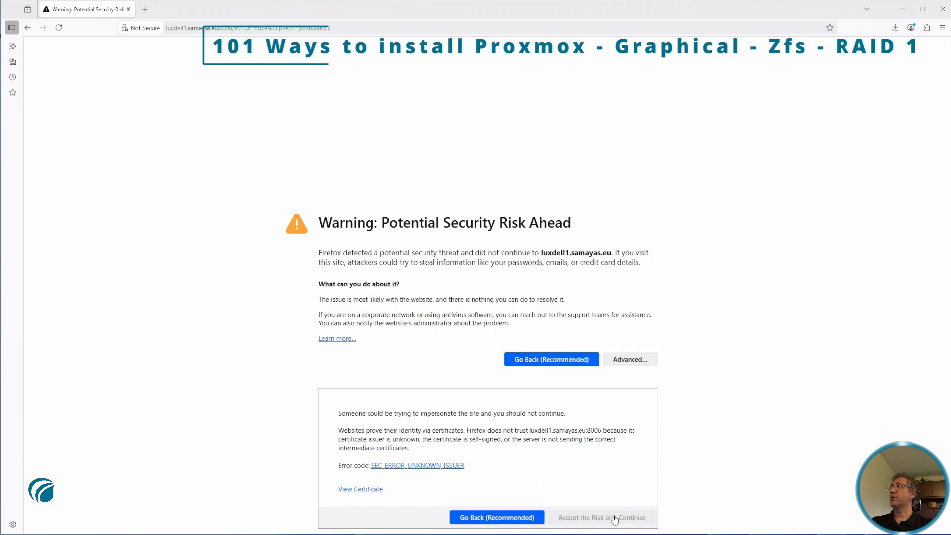
click(602, 517)
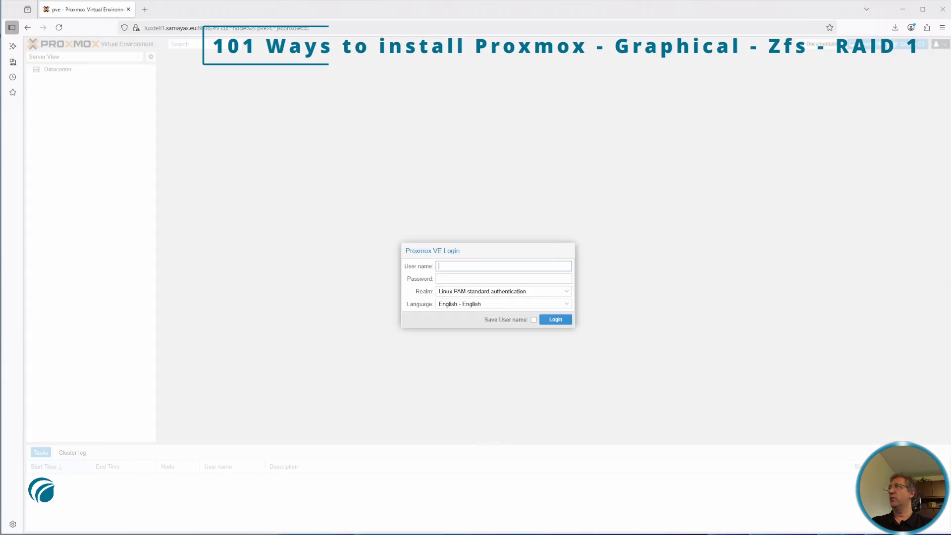
text(root)
key(Tab)
text(••)
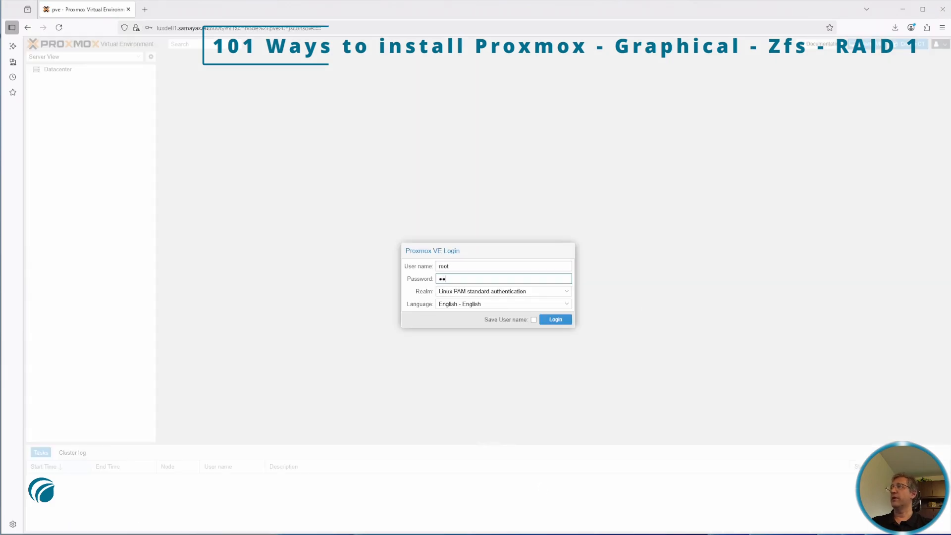
text(••••••)
key(Return)
click(496, 304)
Examine the pve node's physical disks /dev/sda and /dev/sdb, its ZFS pool rpool and the RAM usage in its summary
click(179, 264)
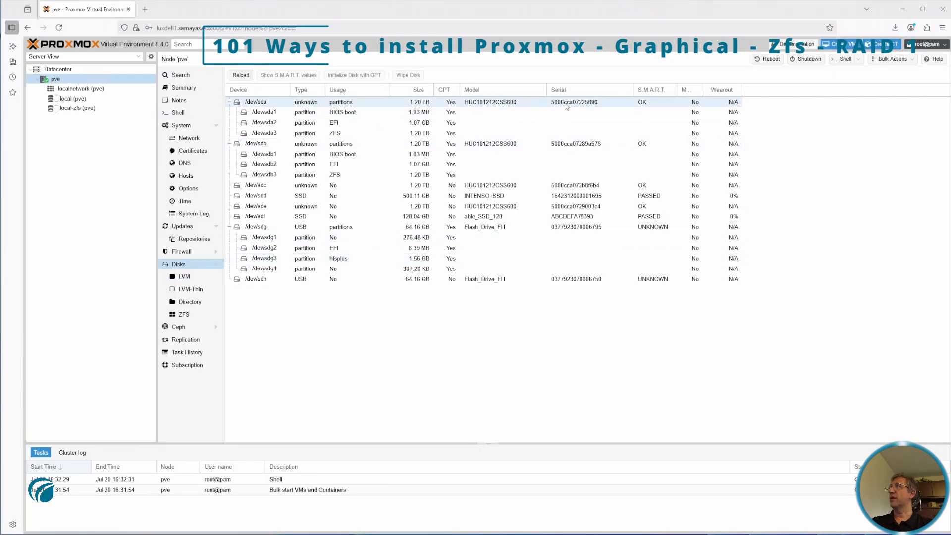
click(520, 145)
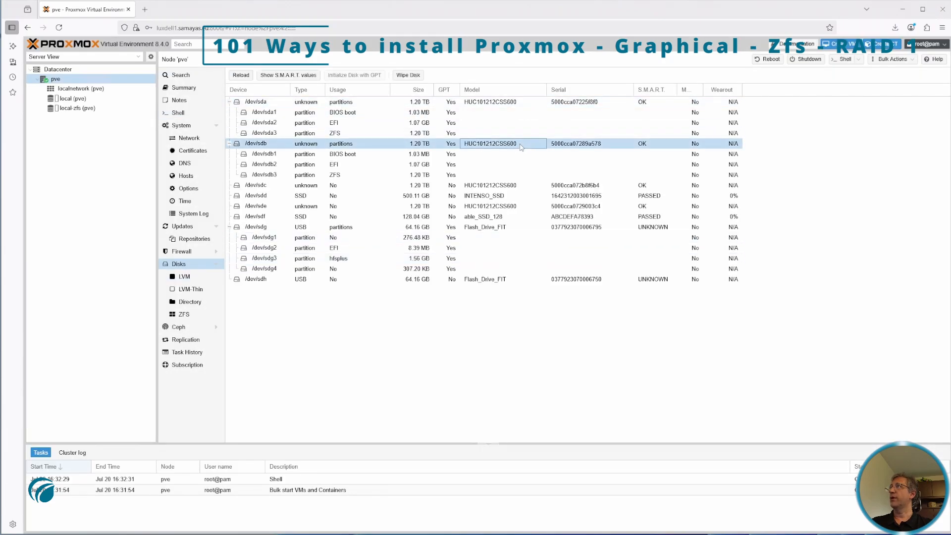
click(530, 102)
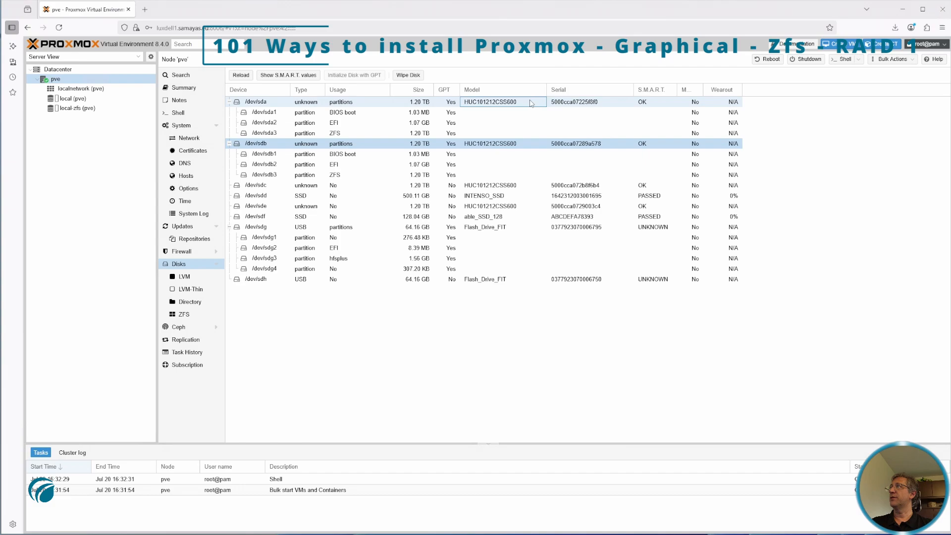
click(192, 316)
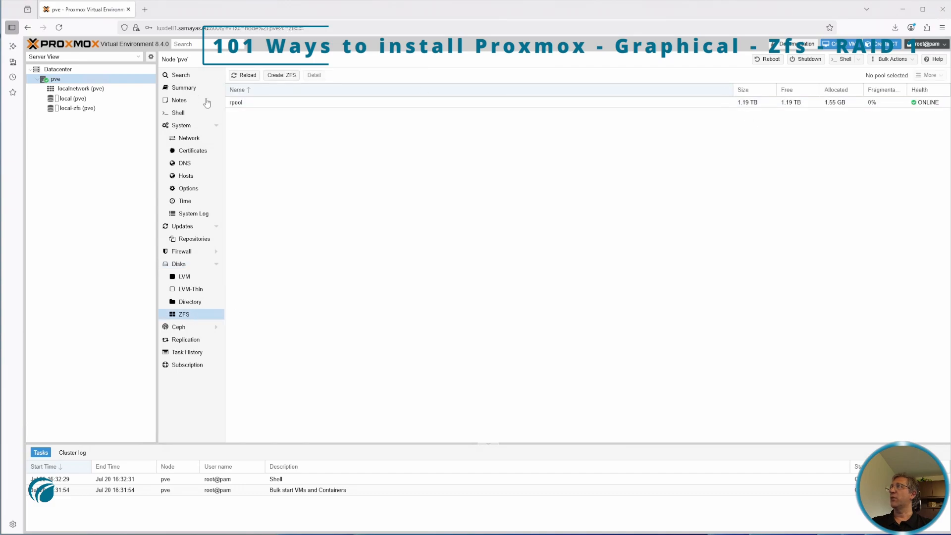
click(721, 104)
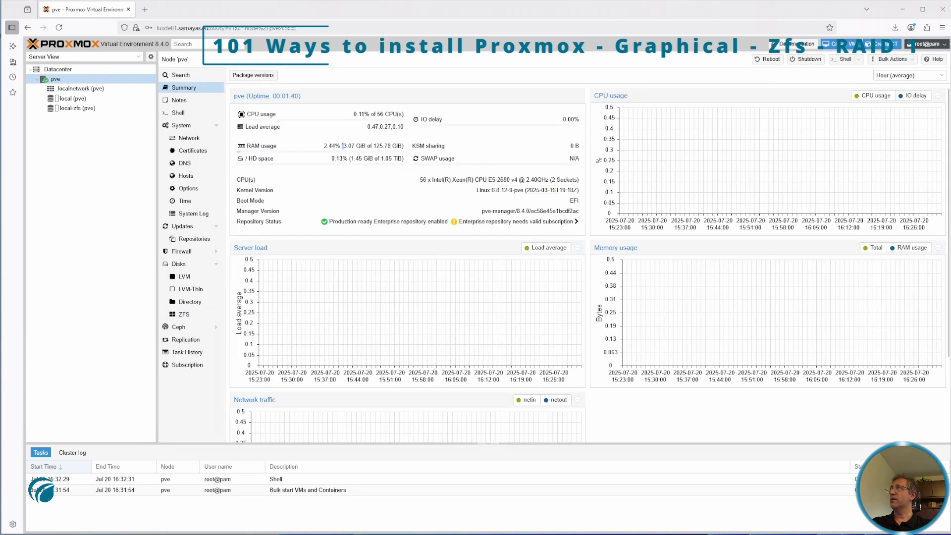
drag(342, 146, 396, 146)
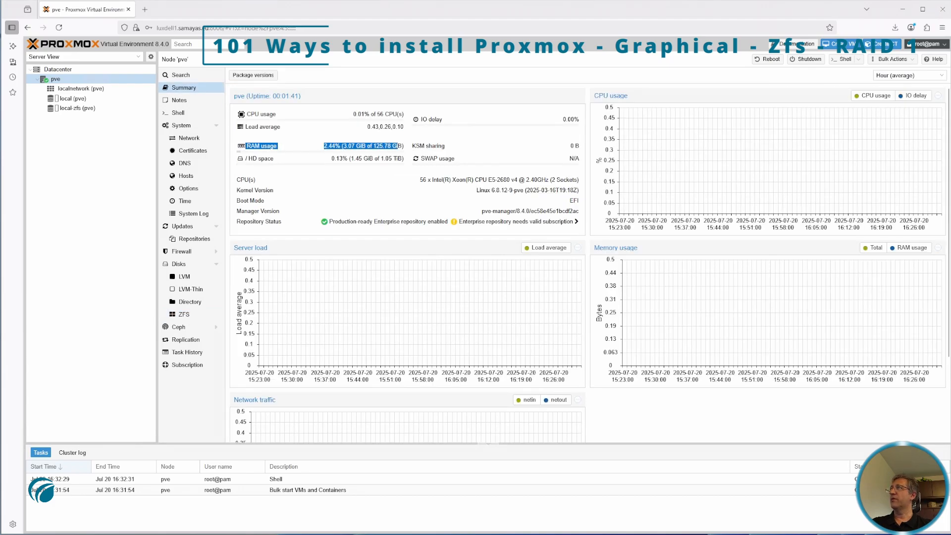
Open the pve node's shell and check how the root filesystem is mounted with findmnt /
click(179, 114)
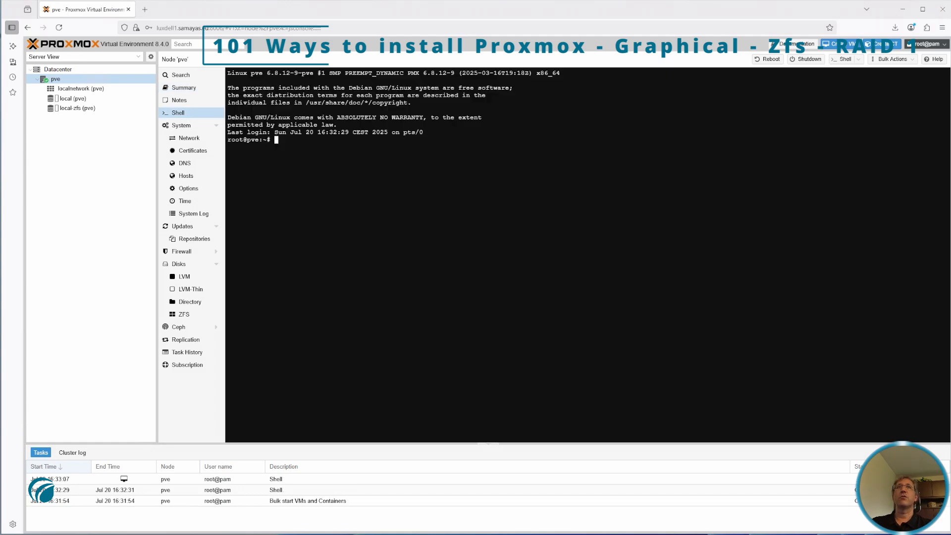
text(findmnt /)
key(Return)
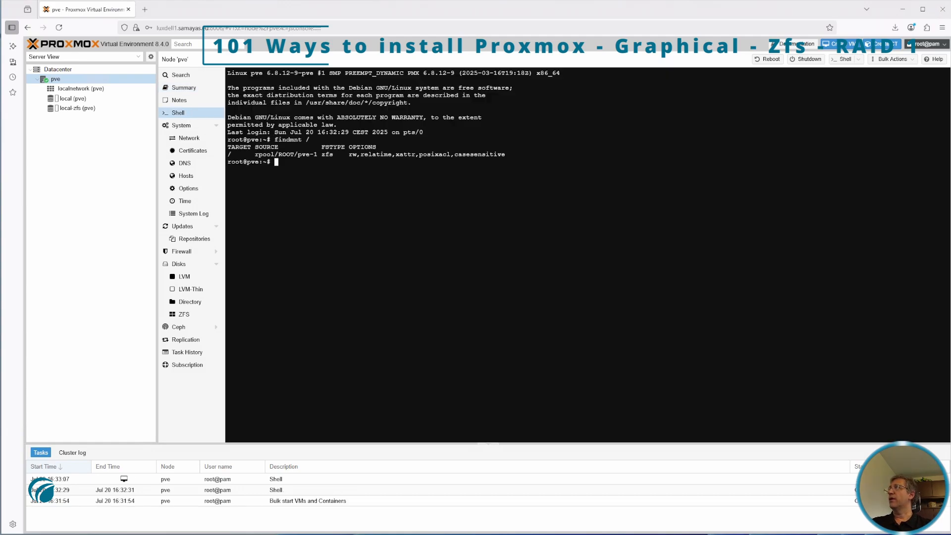
Clear the terminal, list the ZFS pools with zpool list and check the size of rpool
key(ctrl+l)
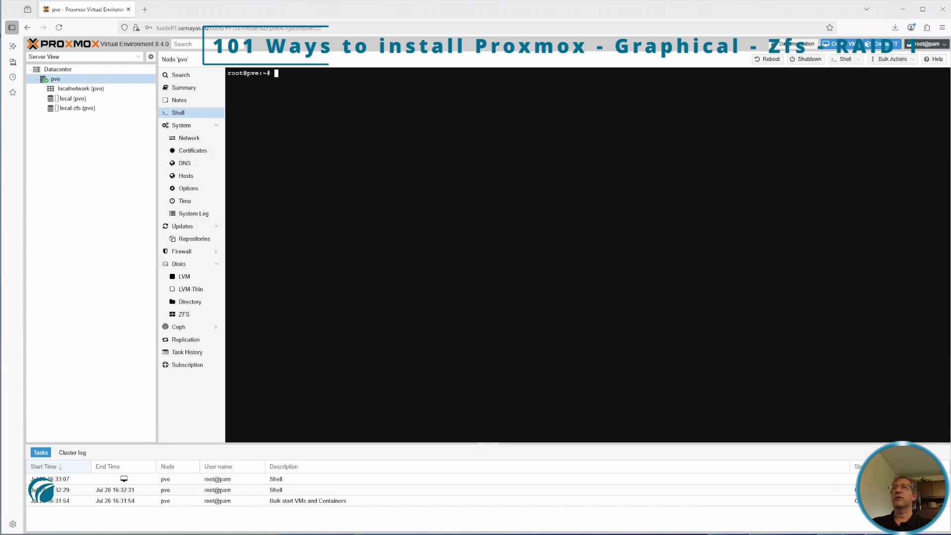
text(zpool list)
key(Return)
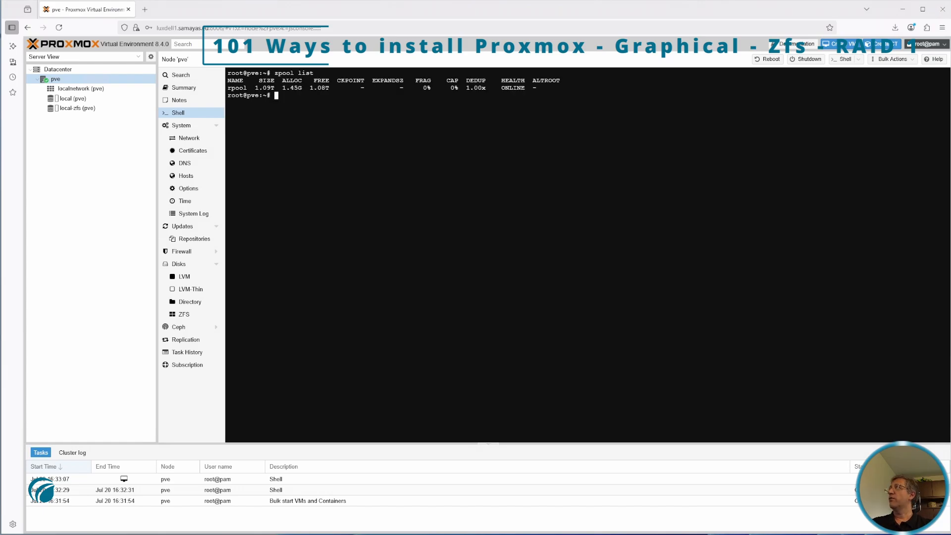
drag(256, 88, 281, 88)
Clear the terminal and list the ZFS datasets with their mount points using zfs list
key(ctrl+l)
text(zfs list)
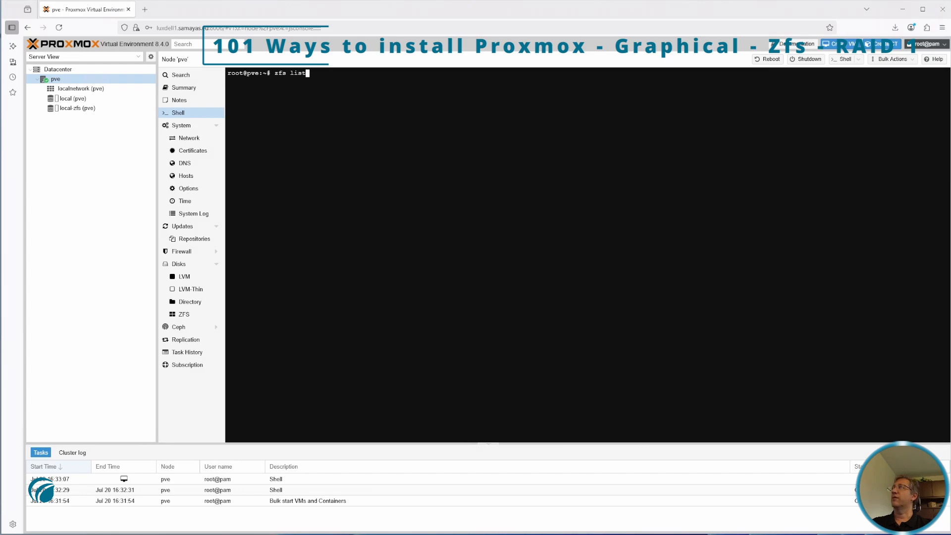
key(Return)
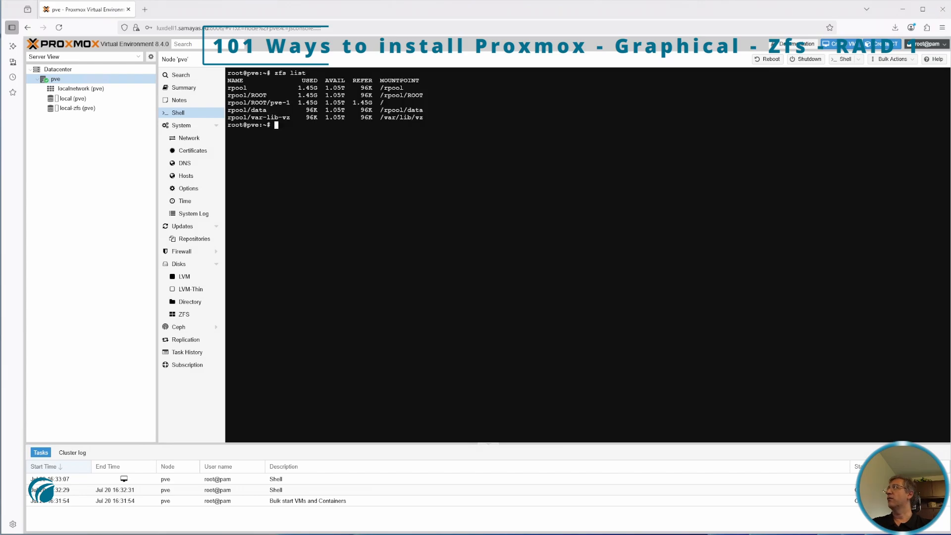